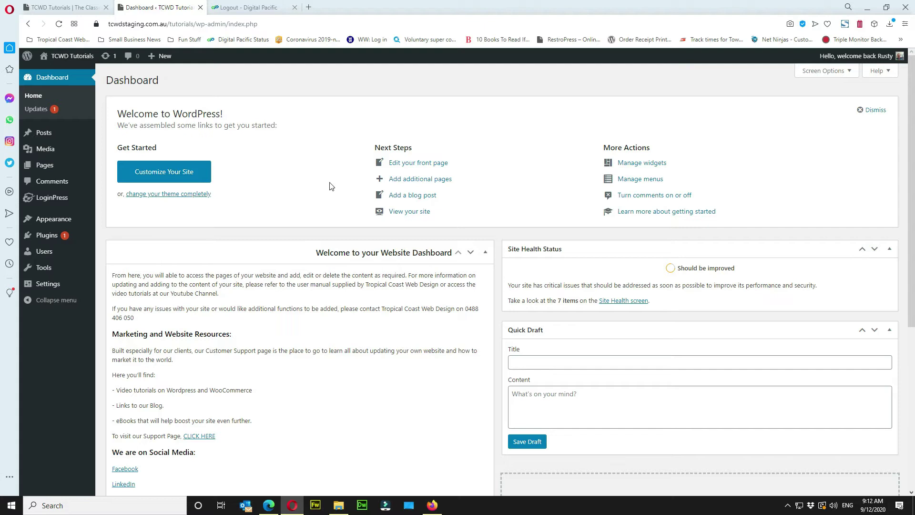
Create a new page and title it "Mary had a little lamb"
{"action": "mouse_move", "coordinate": [52, 168]}
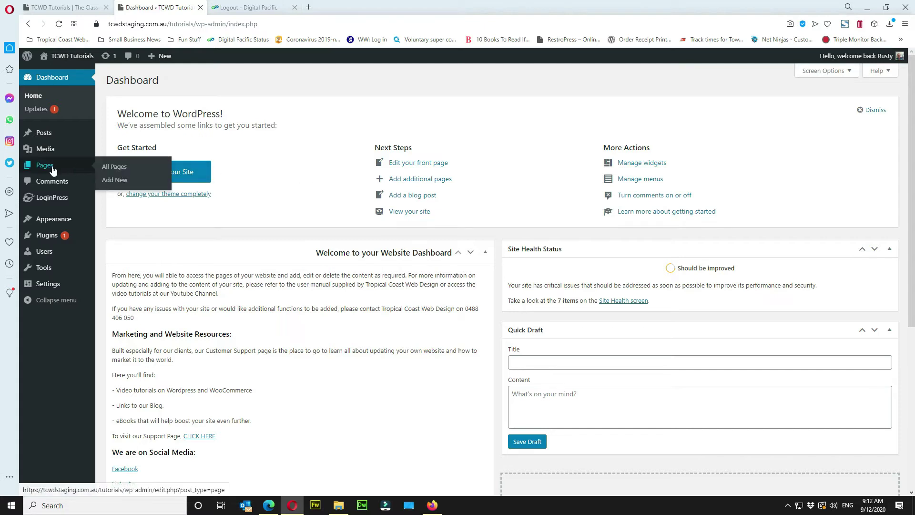
{"action": "left_click", "coordinate": [123, 182]}
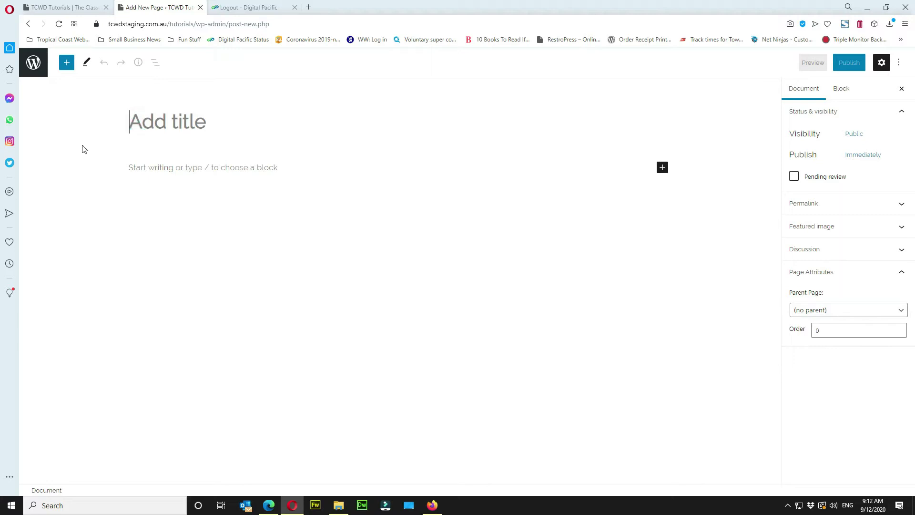
{"action": "type", "text": "Mary had a little "}
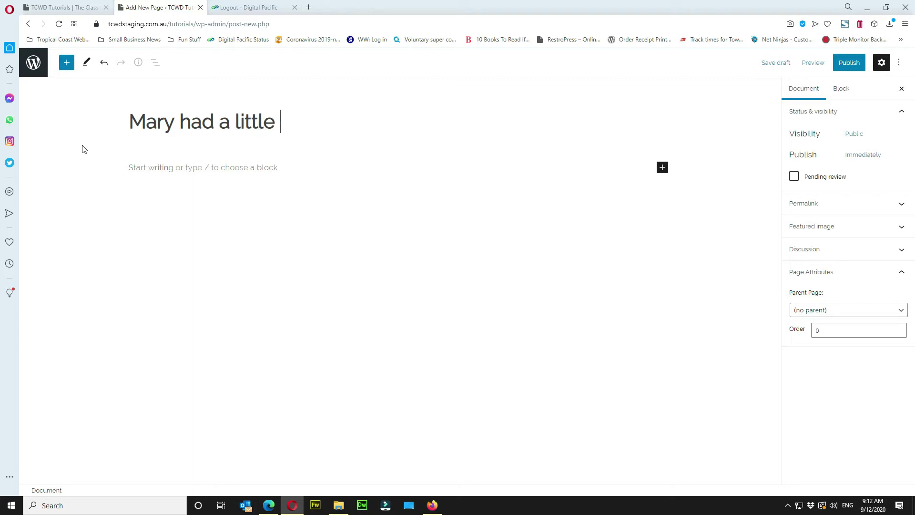
{"action": "type", "text": "p"}
{"action": "key", "text": "BackSpace"}
{"action": "type", "text": "lamb"}
Write the first paragraph as two lines without a gap: "Mary had a little lamb," and "its fleece was white as snow."
{"action": "left_click", "coordinate": [126, 168]}
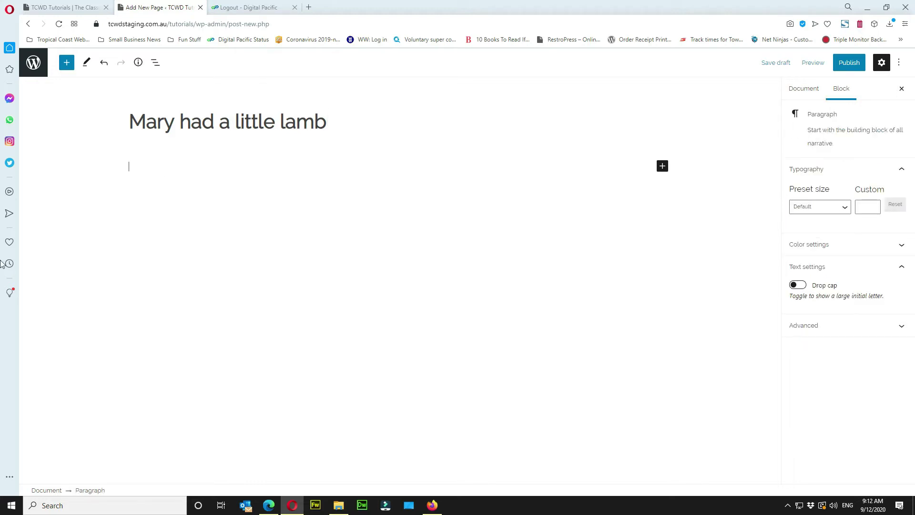
{"action": "type", "text": "Mary had allittle lamb."}
{"action": "key", "text": "Return"}
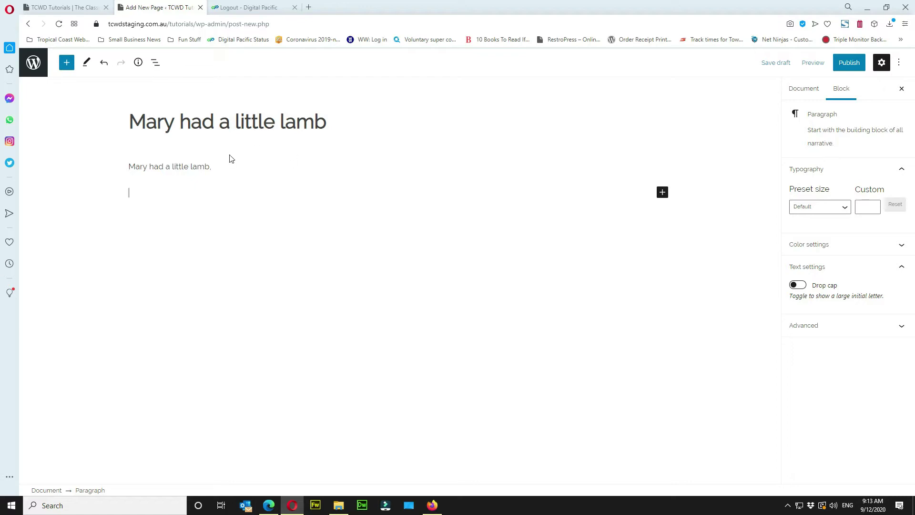
{"action": "left_click", "coordinate": [219, 168]}
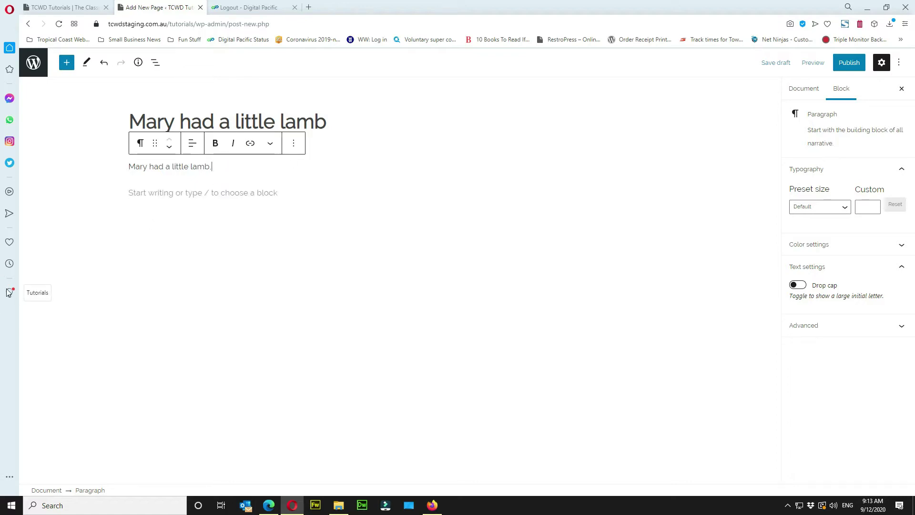
{"action": "key", "text": "shift+Return"}
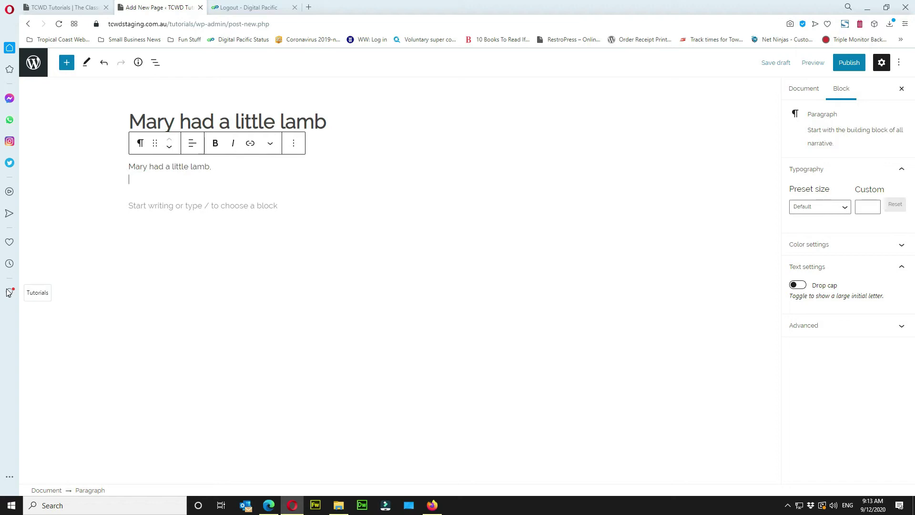
{"action": "type", "text": "its "}
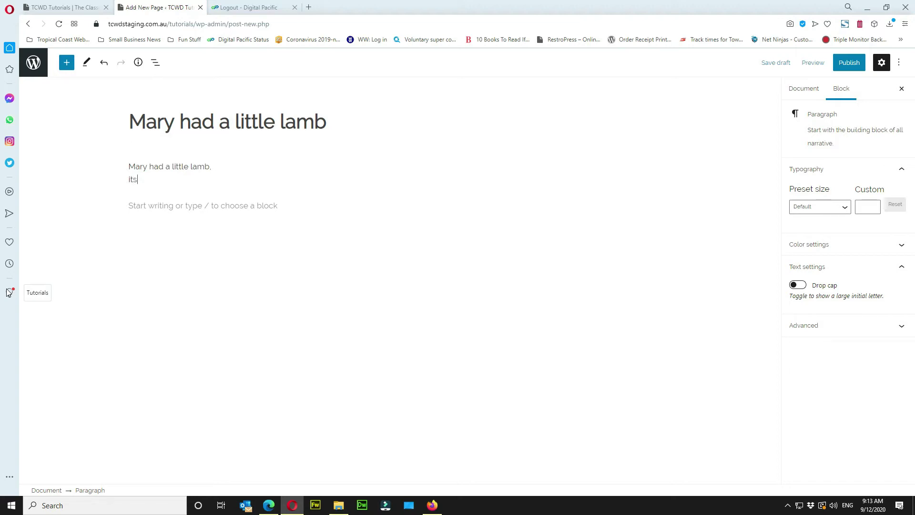
{"action": "type", "text": "fleece was white as snow."}
{"action": "key", "text": "Return"}
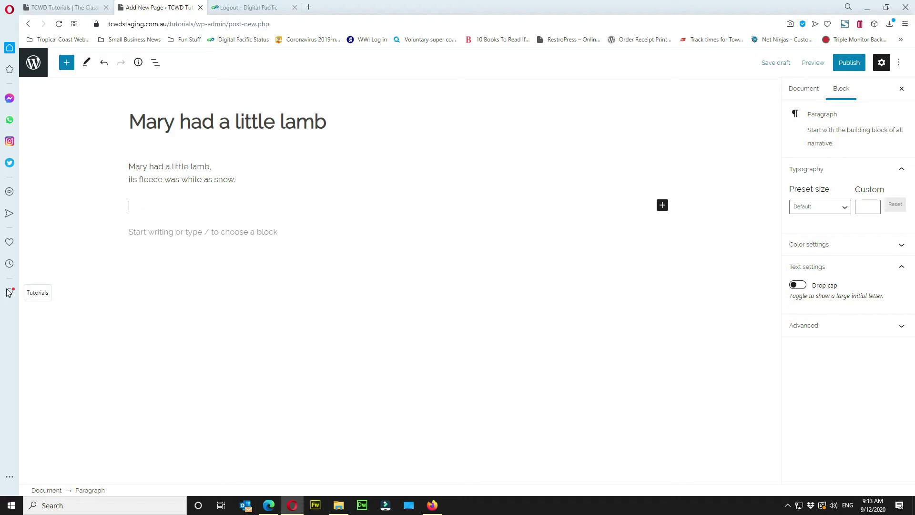
Write the second paragraph as two lines without a gap: "And everywhere that Mary went," and "that lamb was sure to go."
{"action": "type", "text": "And everywhere that Mary "}
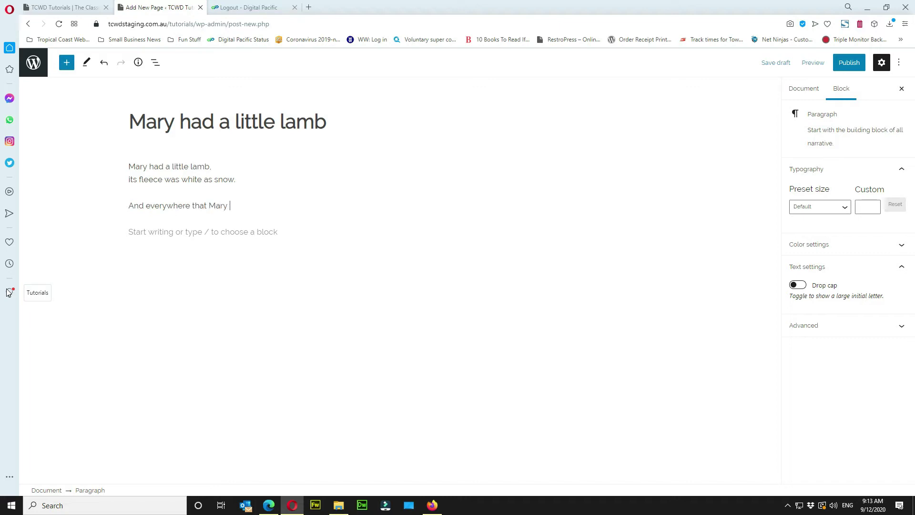
{"action": "type", "text": "went,"}
{"action": "key", "text": "shift+Return"}
{"action": "type", "text": "that al"}
{"action": "key", "text": "BackSpace"}
{"action": "key", "text": "BackSpace"}
{"action": "type", "text": "lamb was sur"}
{"action": "key", "text": "BackSpace"}
{"action": "type", "text": "ure to go."}
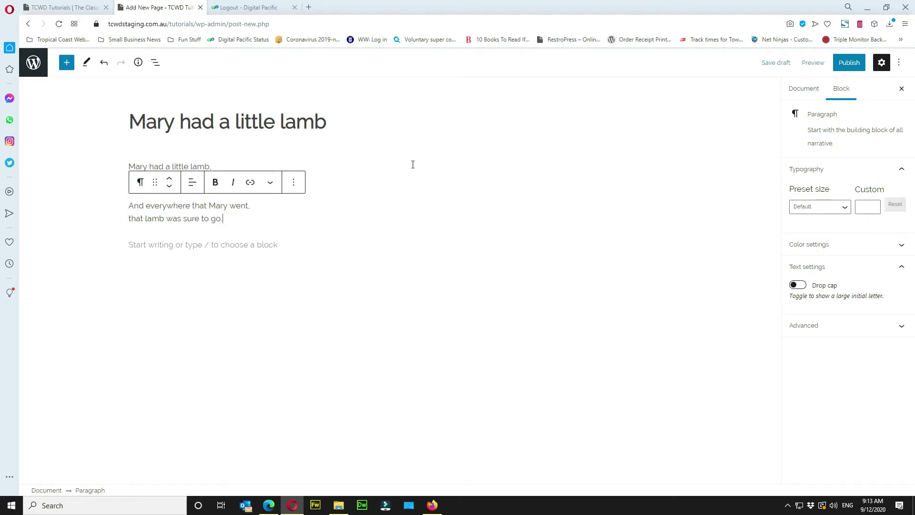
Make the word "Mary" bold and the line "that lamb was sure to go." italic in the second paragraph
{"action": "double_click", "coordinate": [219, 206]}
{"action": "left_click", "coordinate": [215, 182]}
{"action": "left_click", "coordinate": [184, 217]}
{"action": "left_click_drag", "start_coordinate": [128, 219], "coordinate": [224, 218]}
{"action": "left_click", "coordinate": [233, 183]}
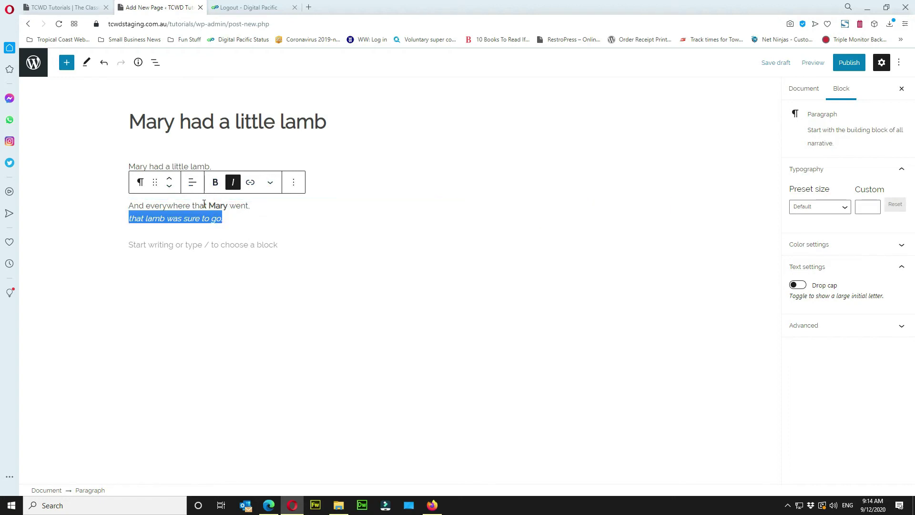
{"action": "left_click", "coordinate": [239, 218]}
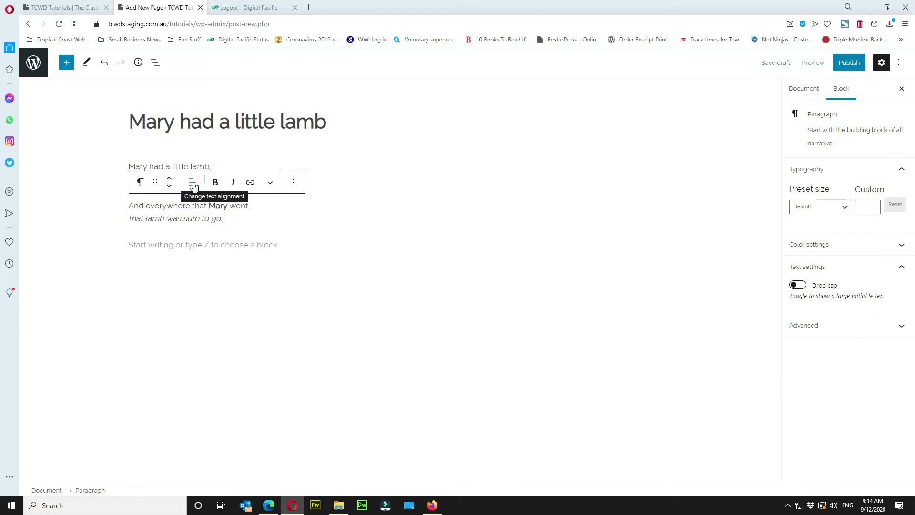
Try center and right text alignment on the second paragraph and return it to left alignment
{"action": "left_click", "coordinate": [193, 184]}
{"action": "left_click", "coordinate": [237, 234]}
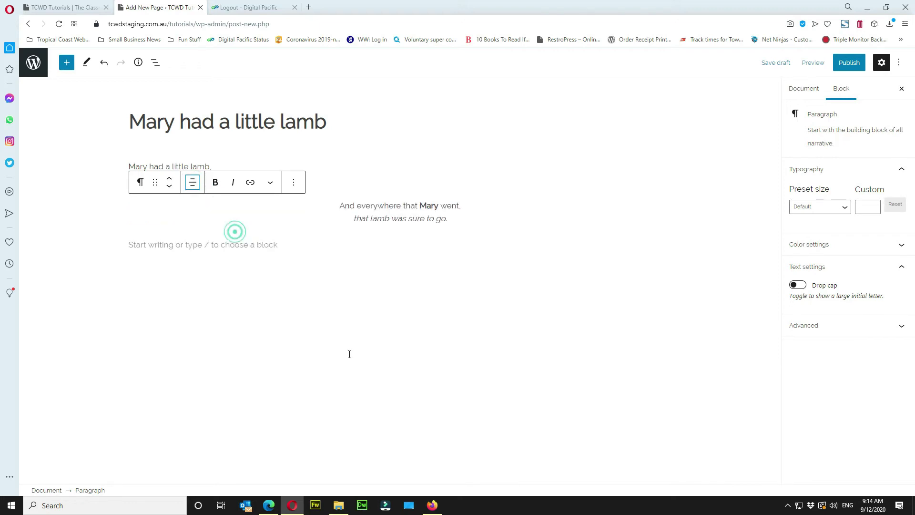
{"action": "left_click", "coordinate": [193, 185]}
{"action": "left_click", "coordinate": [234, 253]}
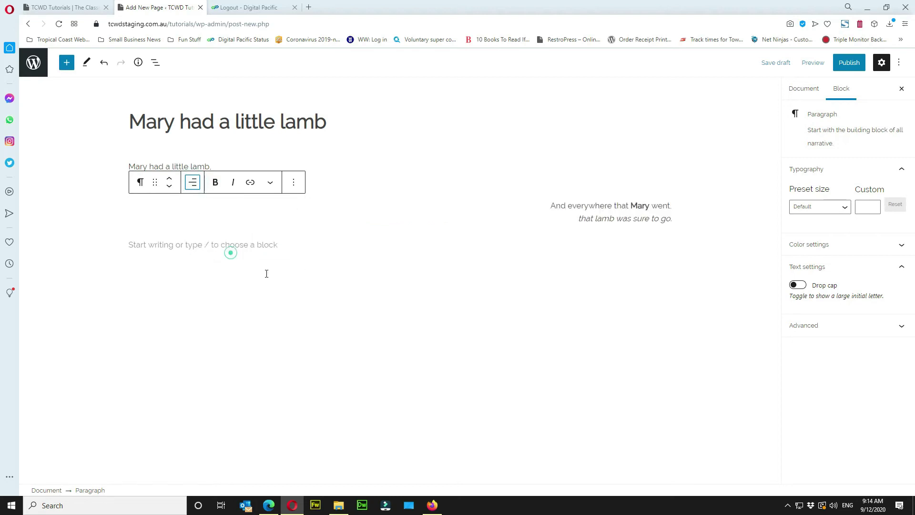
{"action": "left_click", "coordinate": [193, 183]}
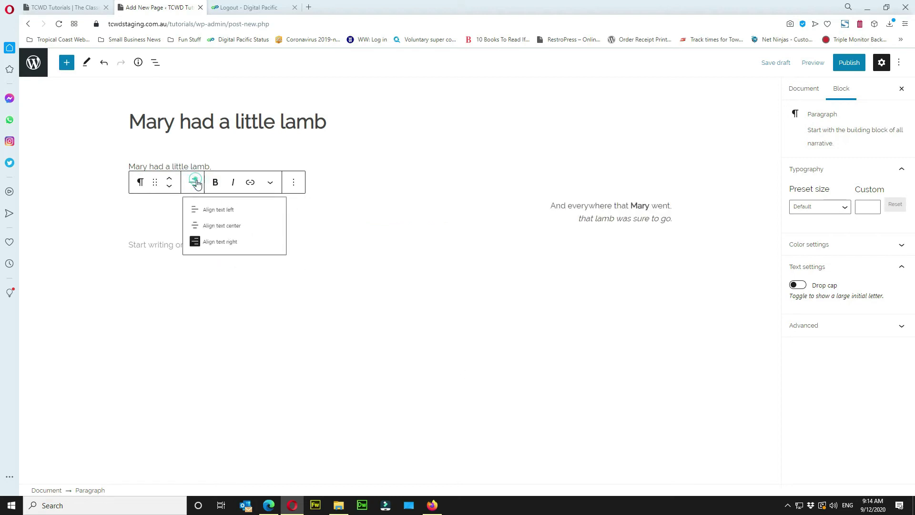
{"action": "left_click", "coordinate": [211, 215]}
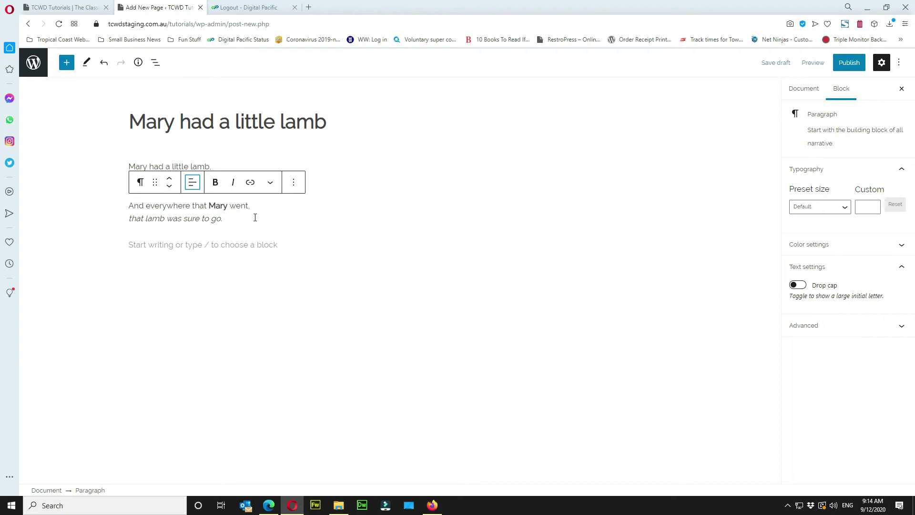
Search the block library for "image" and add an Image block below the second paragraph
{"action": "left_click", "coordinate": [279, 243]}
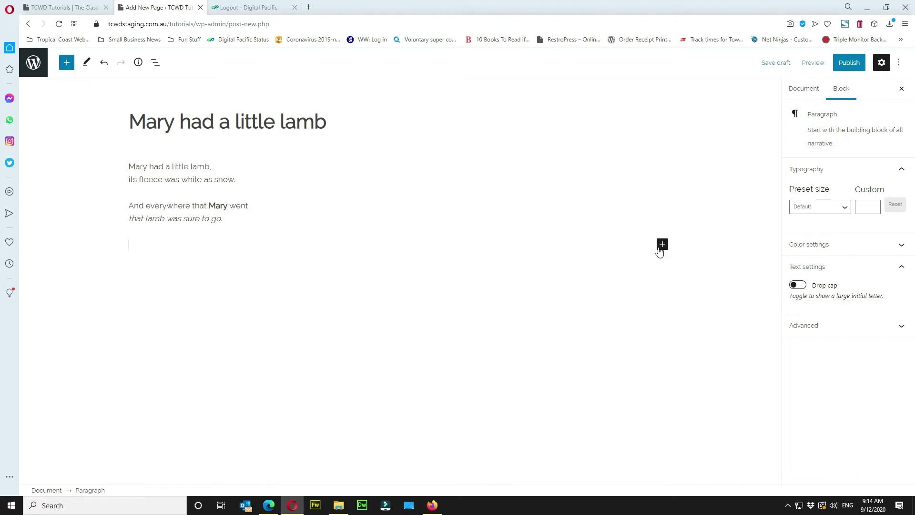
{"action": "left_click", "coordinate": [67, 65]}
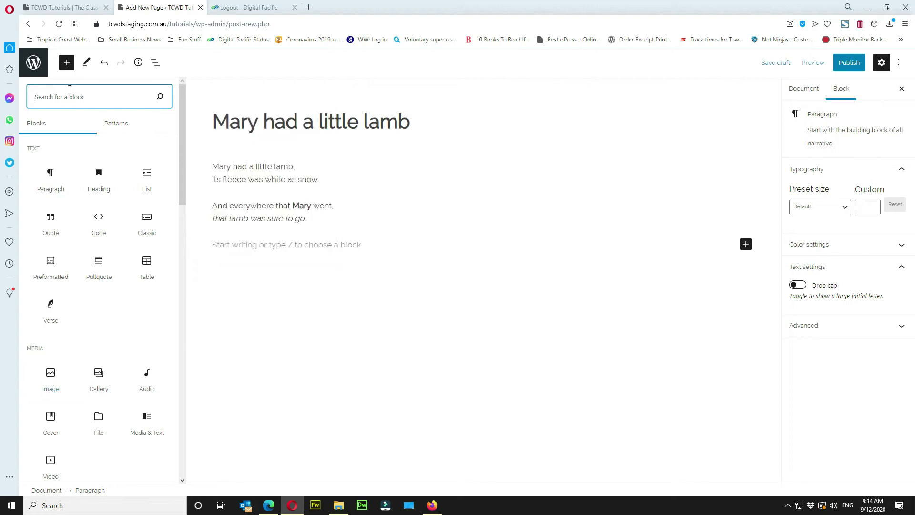
{"action": "type", "text": "image"}
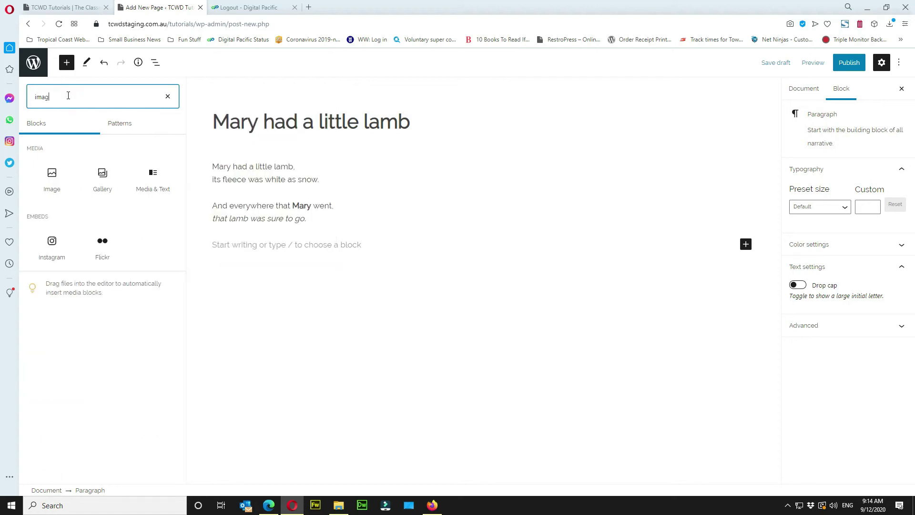
{"action": "left_click", "coordinate": [53, 192]}
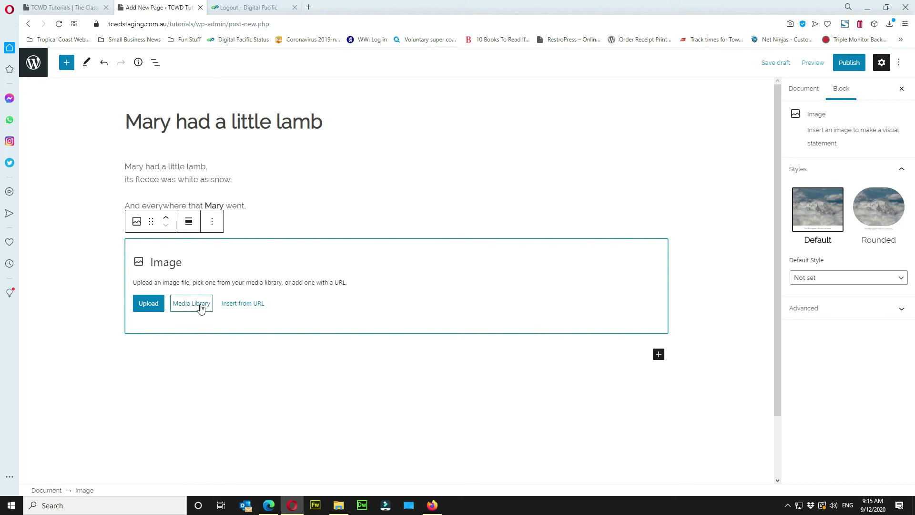
Upload the "sheep" picture from the image-resources folder into the Image block
{"action": "left_click", "coordinate": [150, 305]}
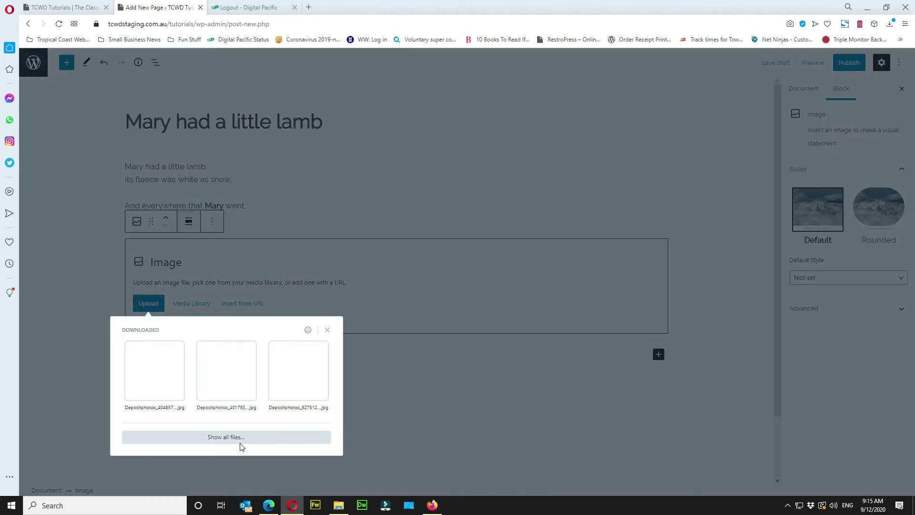
{"action": "left_click", "coordinate": [239, 437]}
{"action": "left_click_drag", "start_coordinate": [194, 12], "coordinate": [276, 63]}
{"action": "left_click", "coordinate": [411, 129]}
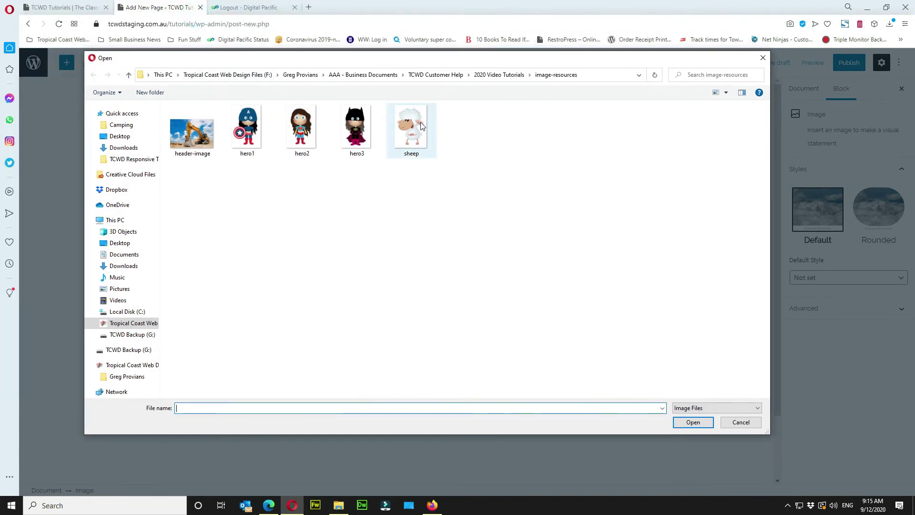
{"action": "left_click", "coordinate": [695, 422]}
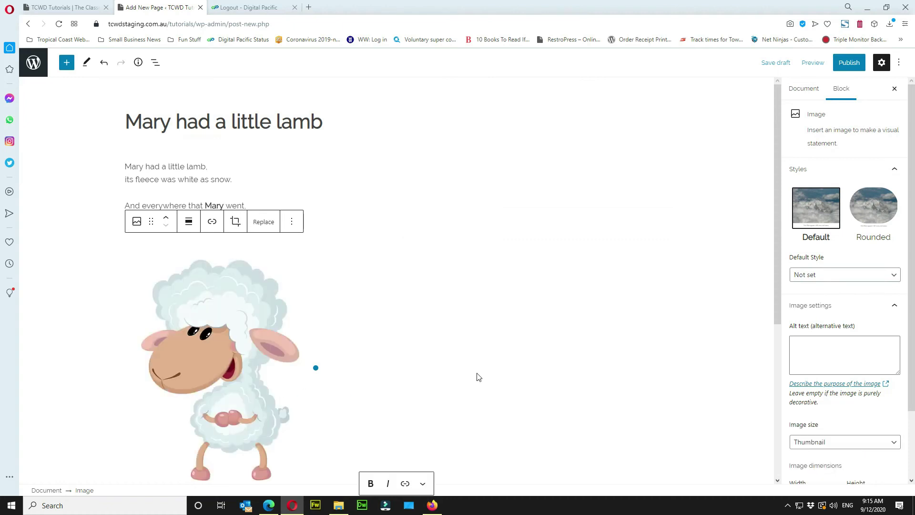
Try center, right and left alignment on the sheep image
{"action": "scroll", "coordinate": [478, 377], "scroll_direction": "down", "scroll_amount": 1}
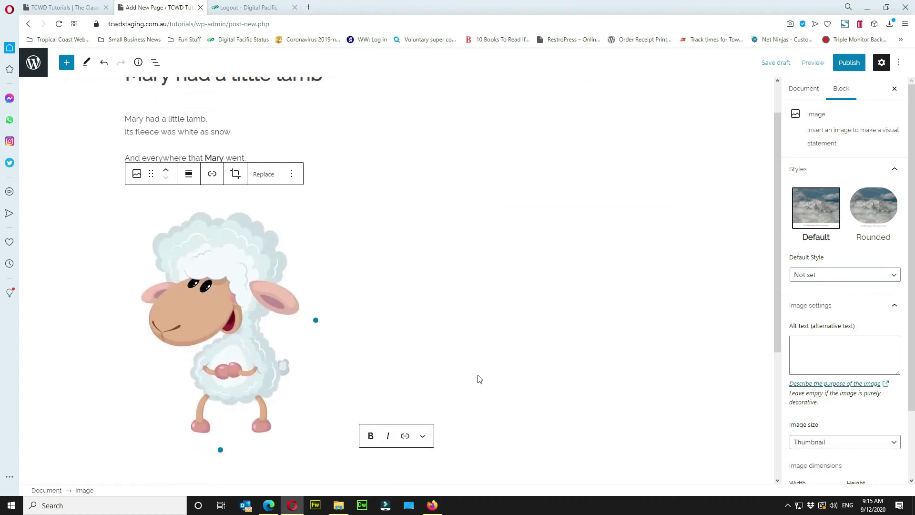
{"action": "left_click", "coordinate": [188, 177]}
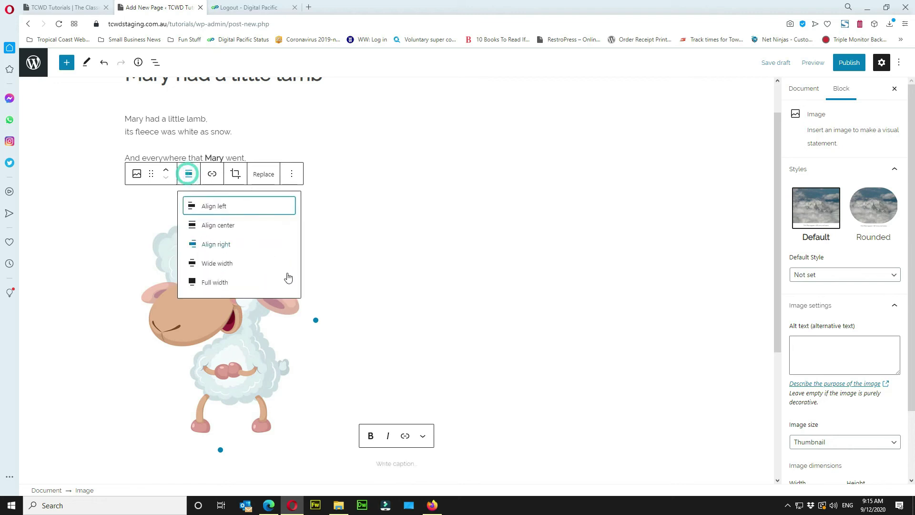
{"action": "left_click", "coordinate": [217, 227]}
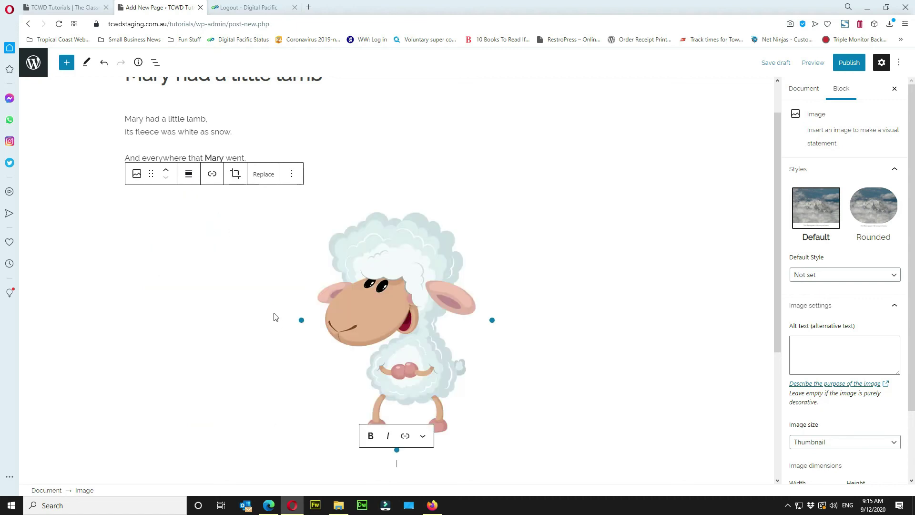
{"action": "left_click", "coordinate": [188, 174]}
{"action": "left_click", "coordinate": [219, 245]}
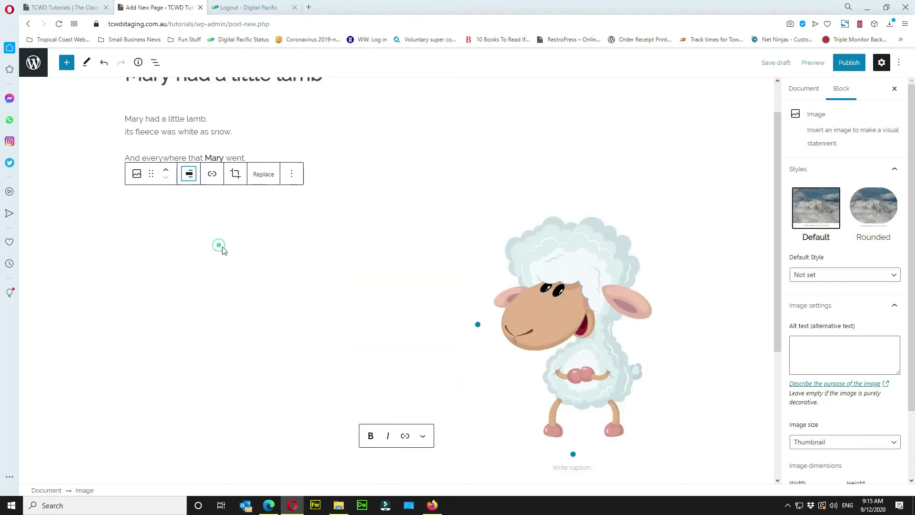
{"action": "left_click", "coordinate": [543, 179]}
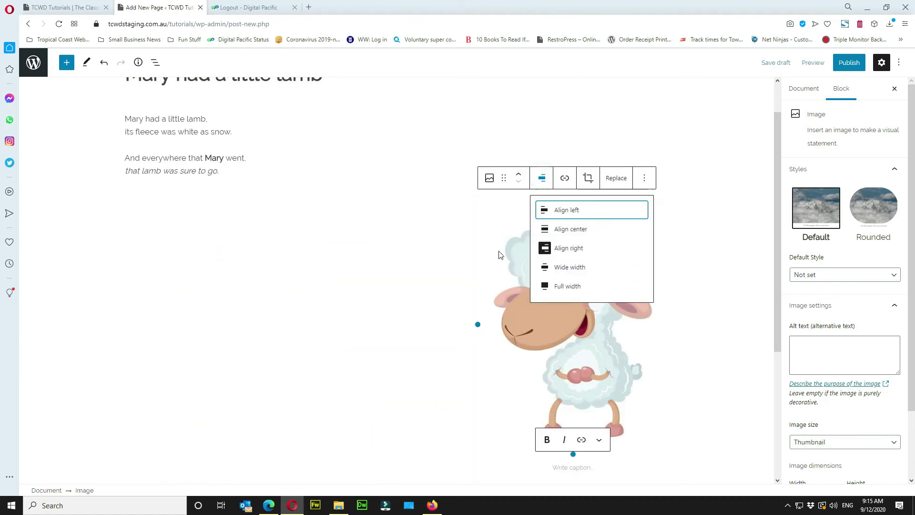
{"action": "left_click", "coordinate": [566, 208]}
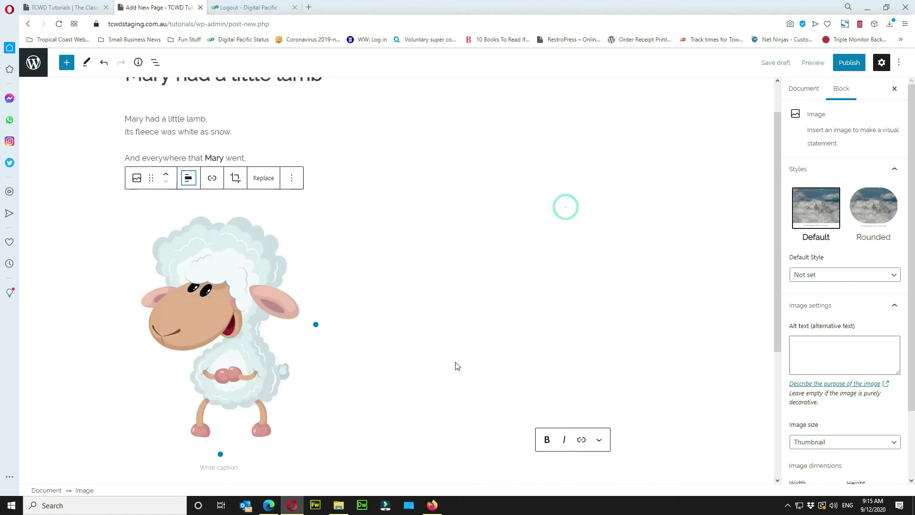
Align the sheep image right and scale it to 50%
{"action": "left_click", "coordinate": [187, 179]}
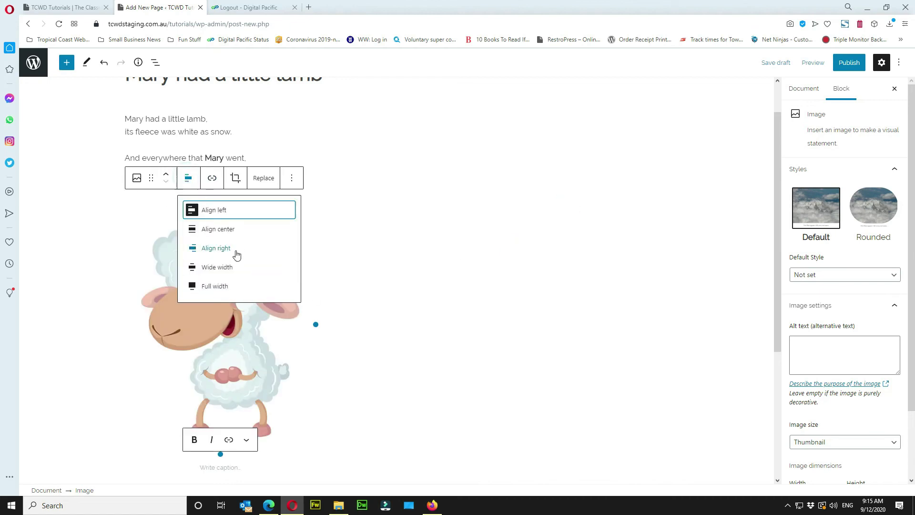
{"action": "left_click", "coordinate": [231, 249]}
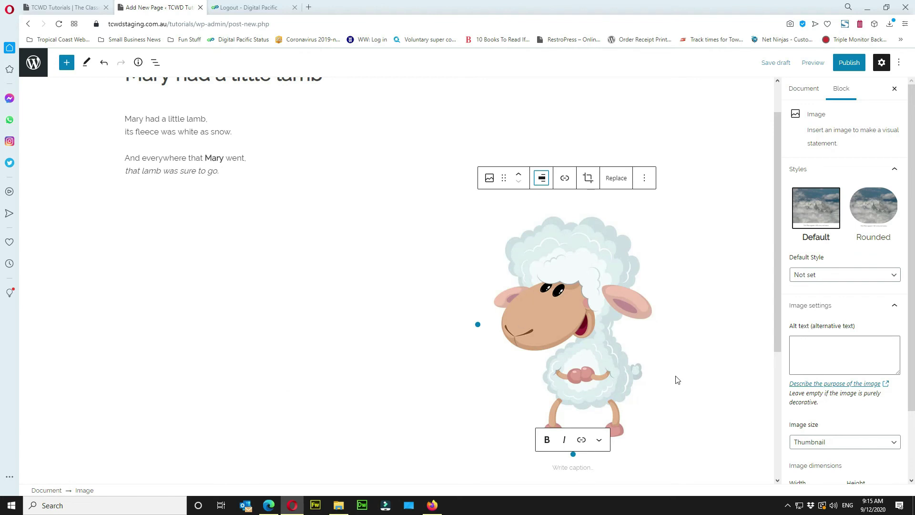
{"action": "scroll", "coordinate": [748, 399], "scroll_direction": "down", "scroll_amount": 1}
{"action": "scroll", "coordinate": [805, 417], "scroll_direction": "down", "scroll_amount": 2}
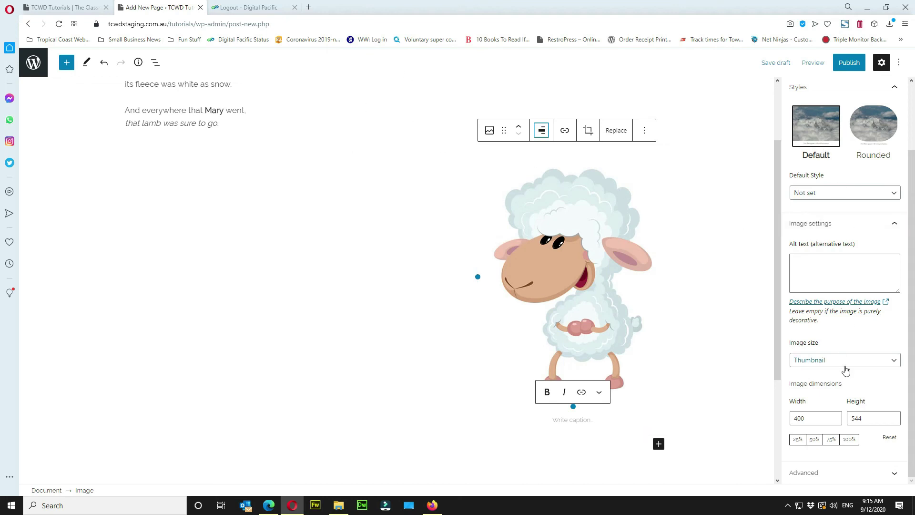
{"action": "left_click", "coordinate": [814, 440]}
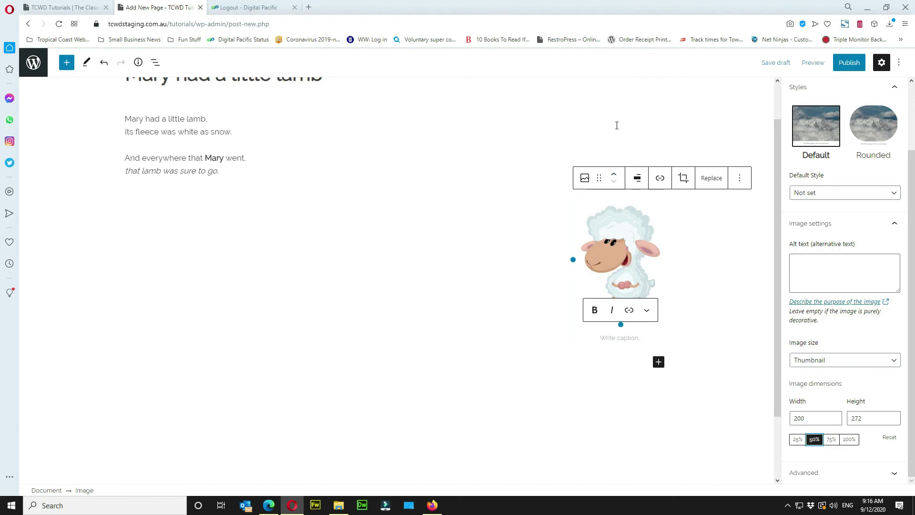
Move the sheep image block up two positions, above the first paragraph
{"action": "left_click", "coordinate": [614, 176]}
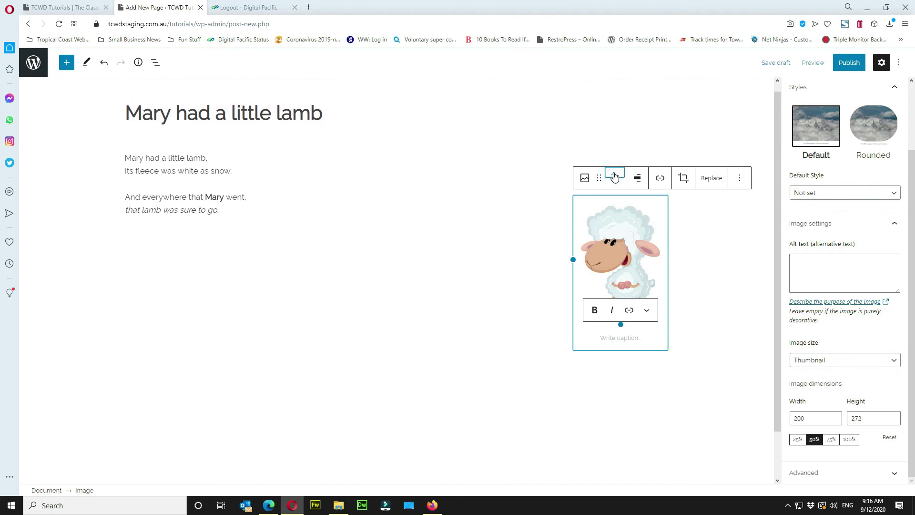
{"action": "left_click", "coordinate": [614, 176]}
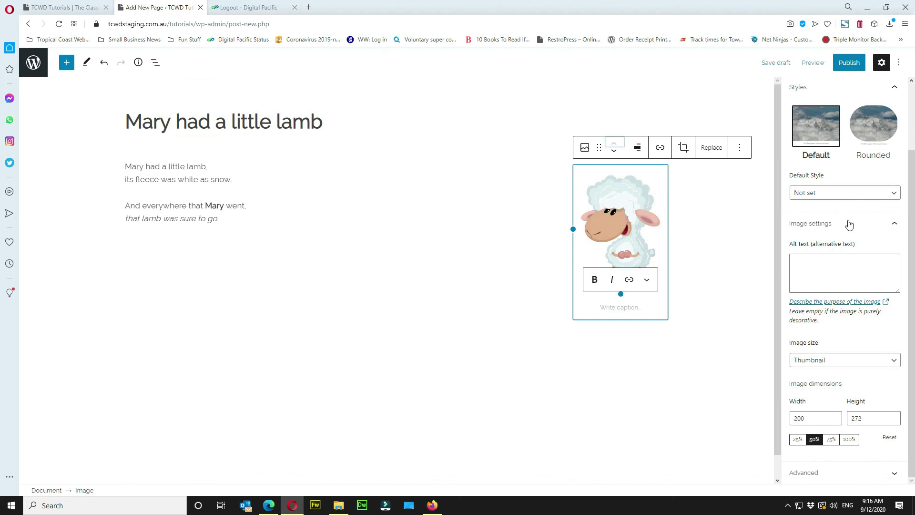
{"action": "scroll", "coordinate": [850, 200], "scroll_direction": "up", "scroll_amount": 3}
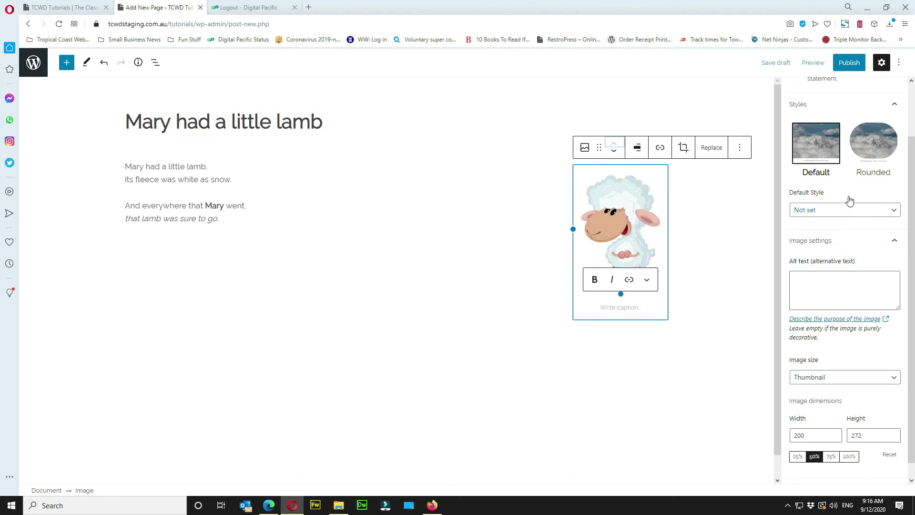
Publish the page and view it on the live site
{"action": "left_click", "coordinate": [852, 67]}
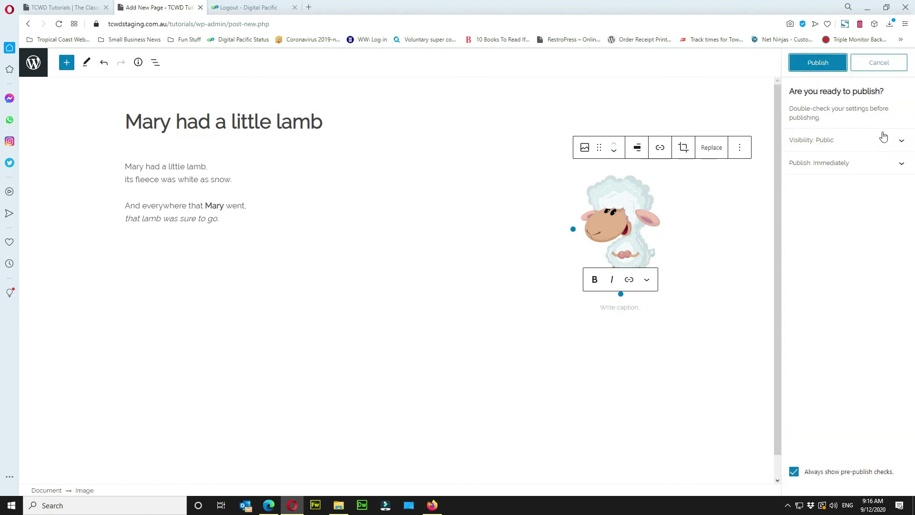
{"action": "left_click", "coordinate": [843, 63]}
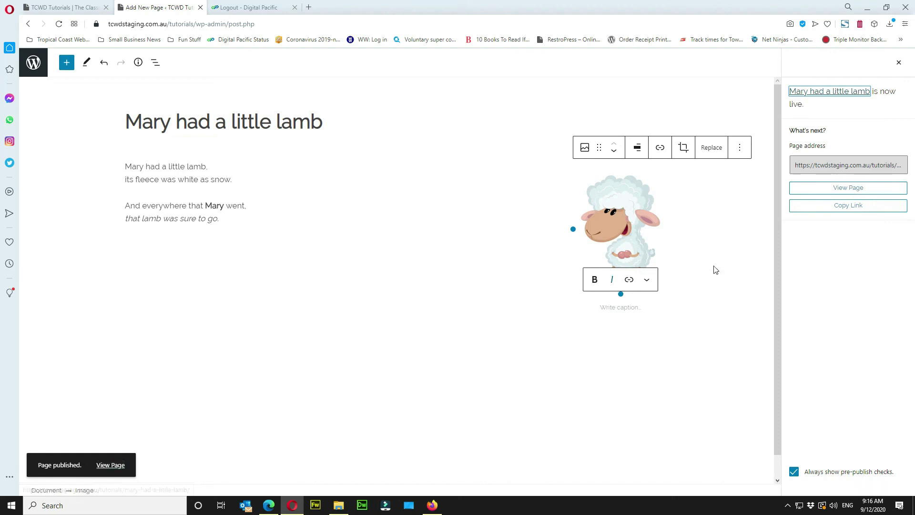
{"action": "left_click", "coordinate": [843, 188]}
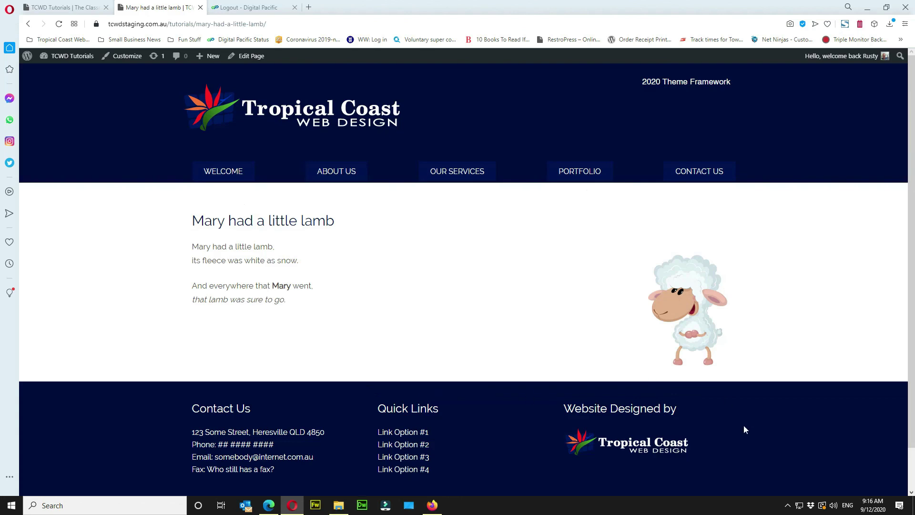